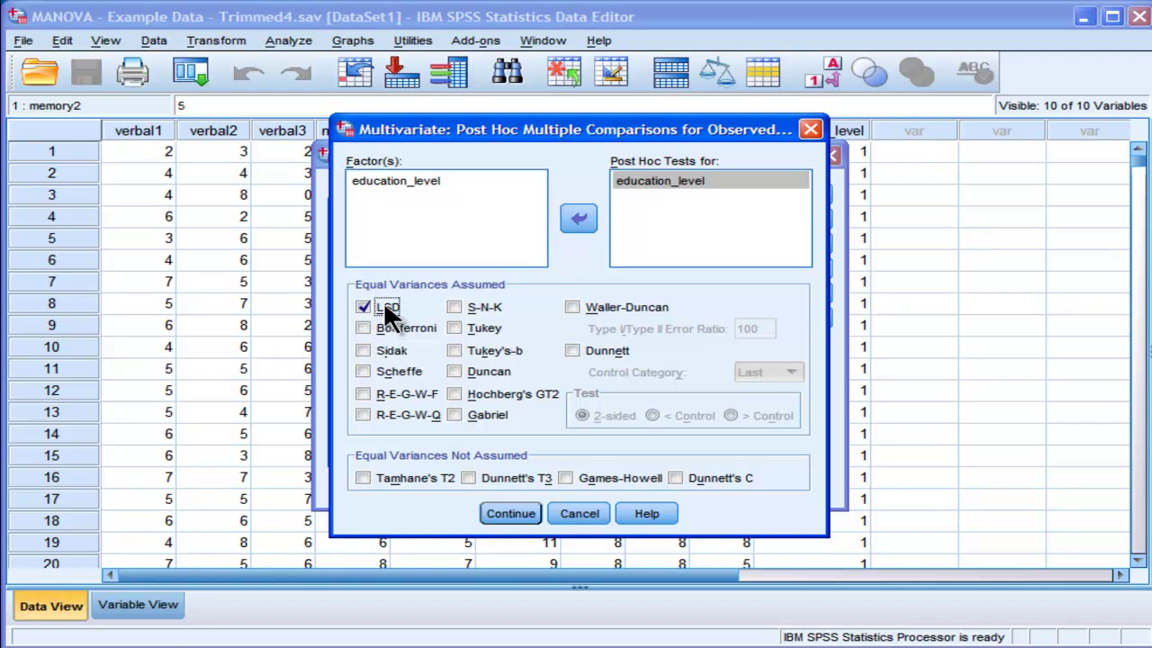
Confirm LSD post hoc comparisons for education_level and return to the Multivariate dialog.
{"action": "left_click", "coordinate": [500, 511]}
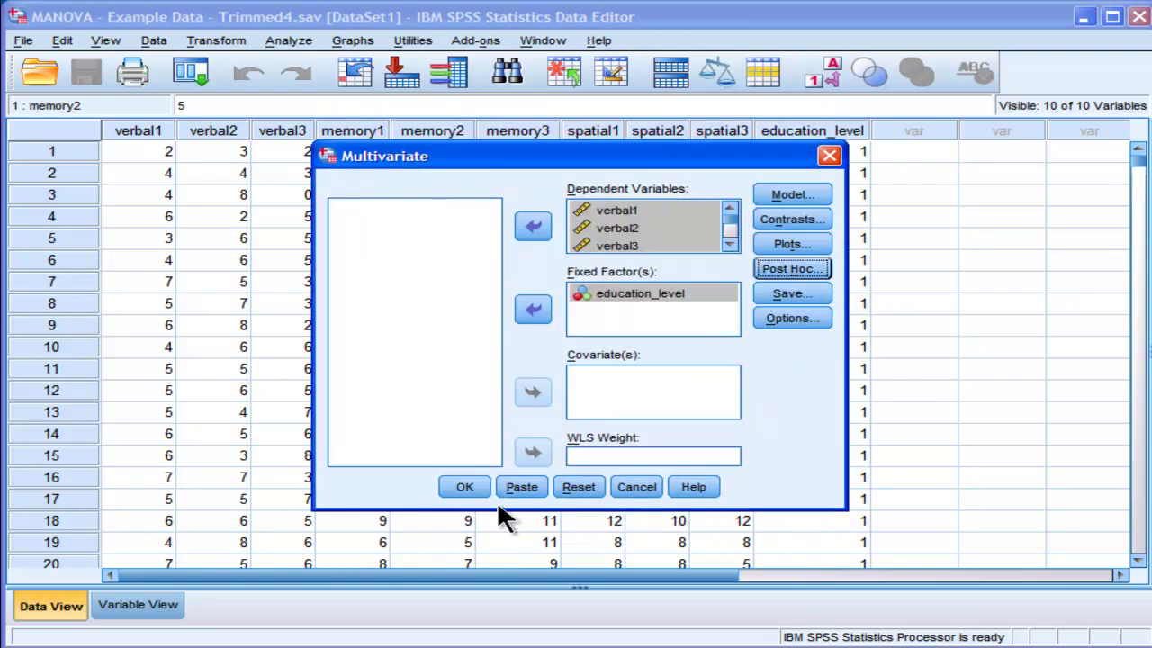
Run the MANOVA, widen the output pane, and view the Between-Subjects Factors and Descriptive Statistics tables.
{"action": "left_click", "coordinate": [465, 486]}
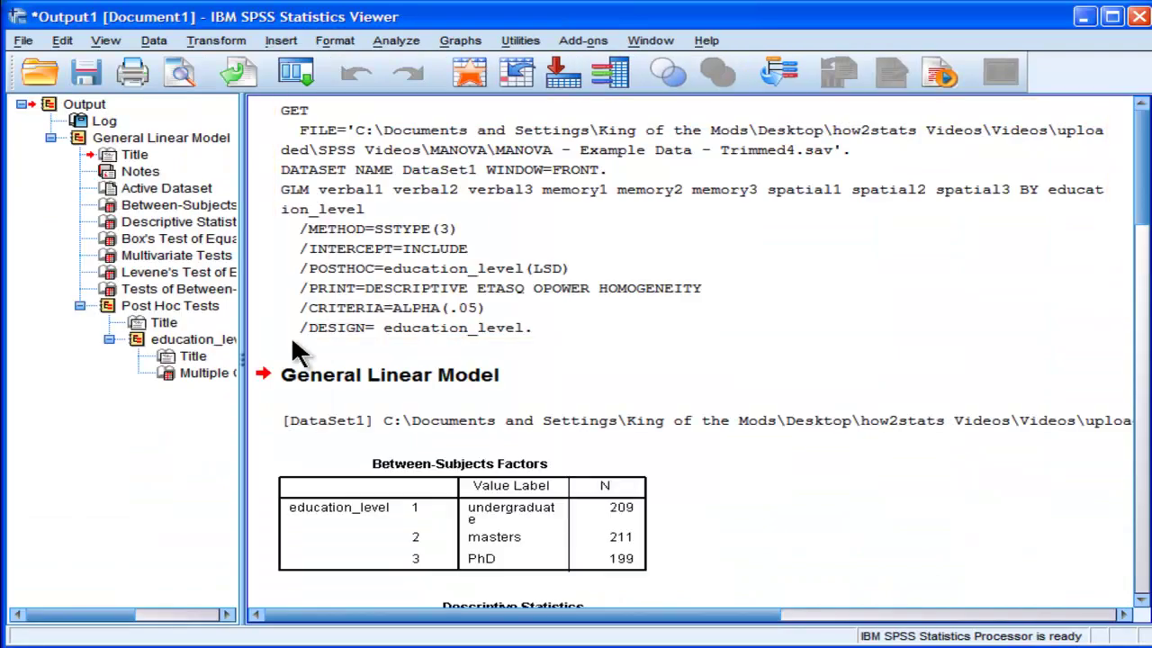
{"action": "left_click_drag", "start_coordinate": [239, 338], "coordinate": [94, 345]}
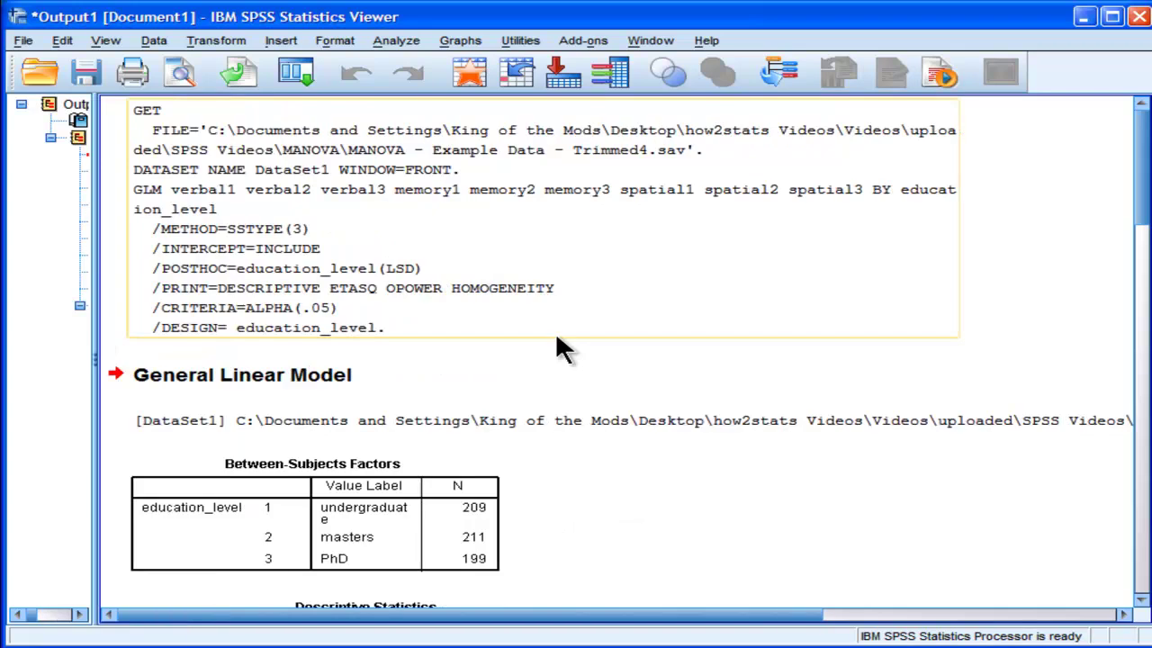
{"action": "scroll", "coordinate": [1148, 185], "scroll_direction": "down", "scroll_amount": 5}
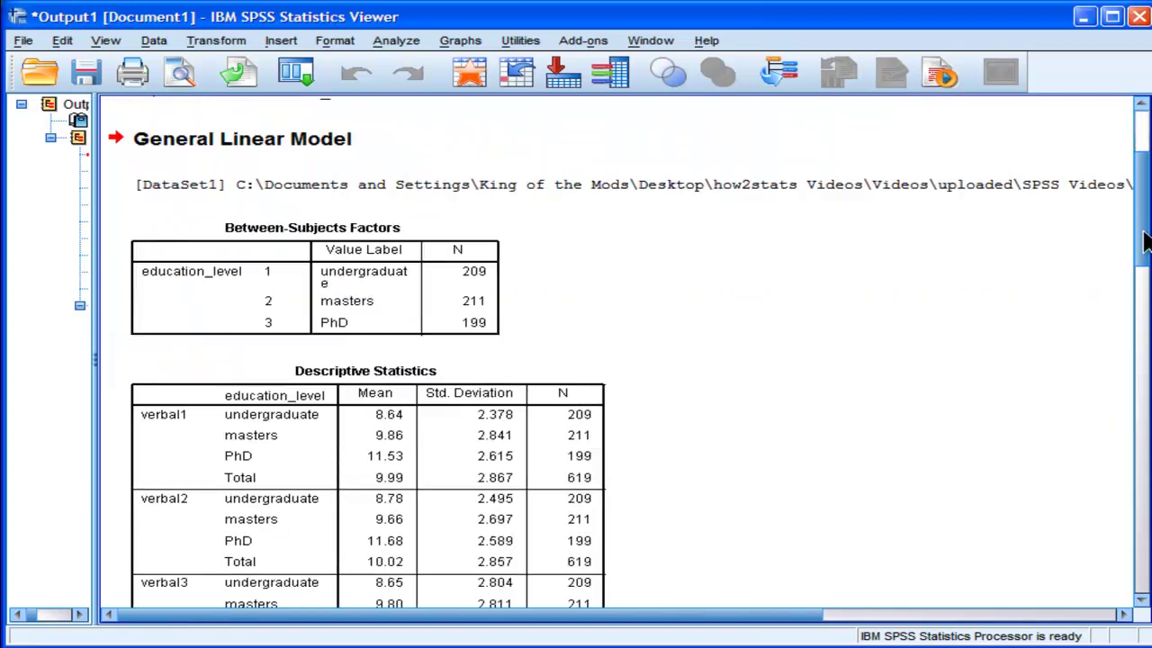
{"action": "left_click", "coordinate": [376, 250]}
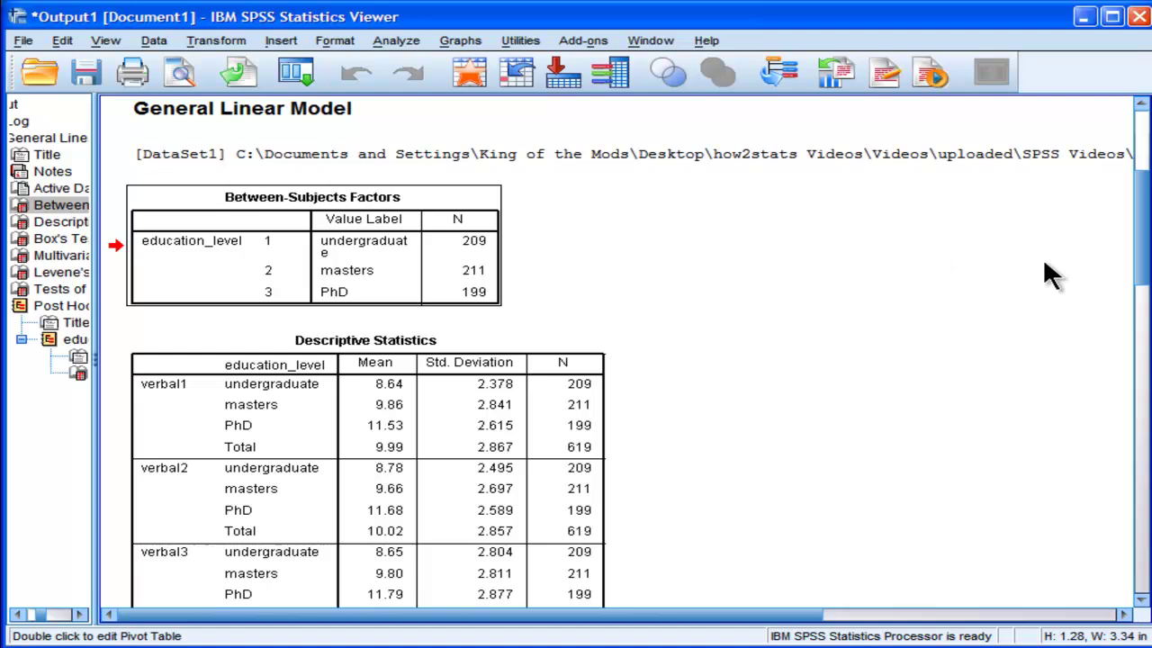
{"action": "scroll", "coordinate": [1143, 216], "scroll_direction": "down", "scroll_amount": 5}
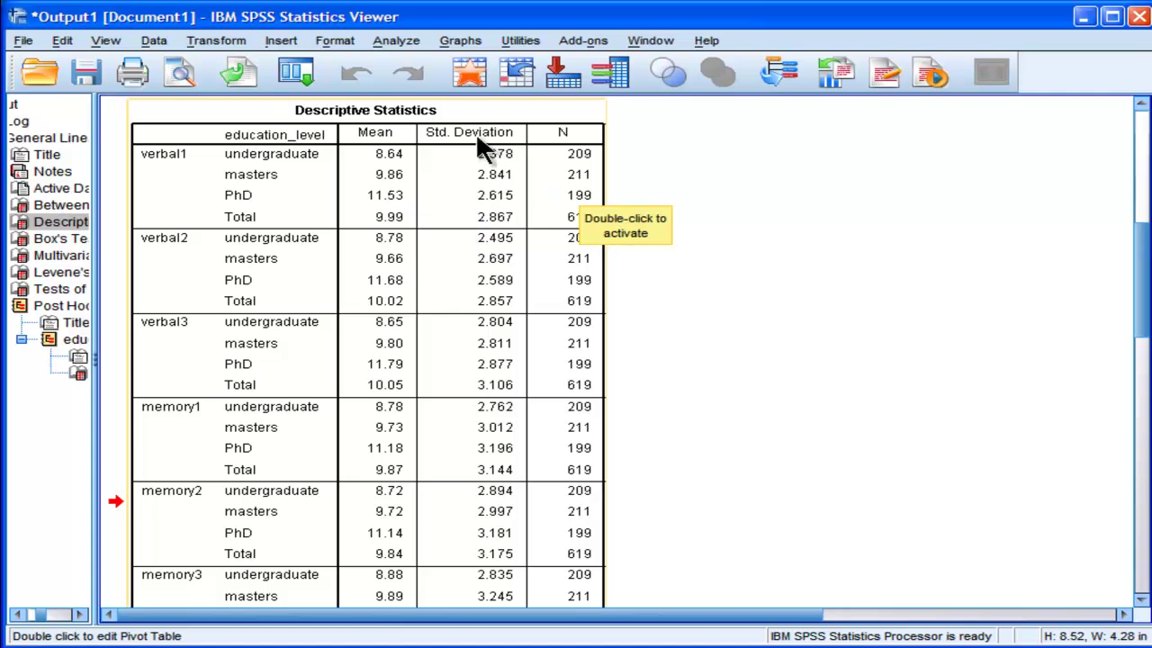
Open the Descriptive Statistics table for inspection, then close editing.
{"action": "left_click", "coordinate": [468, 247]}
{"action": "double_click", "coordinate": [536, 174]}
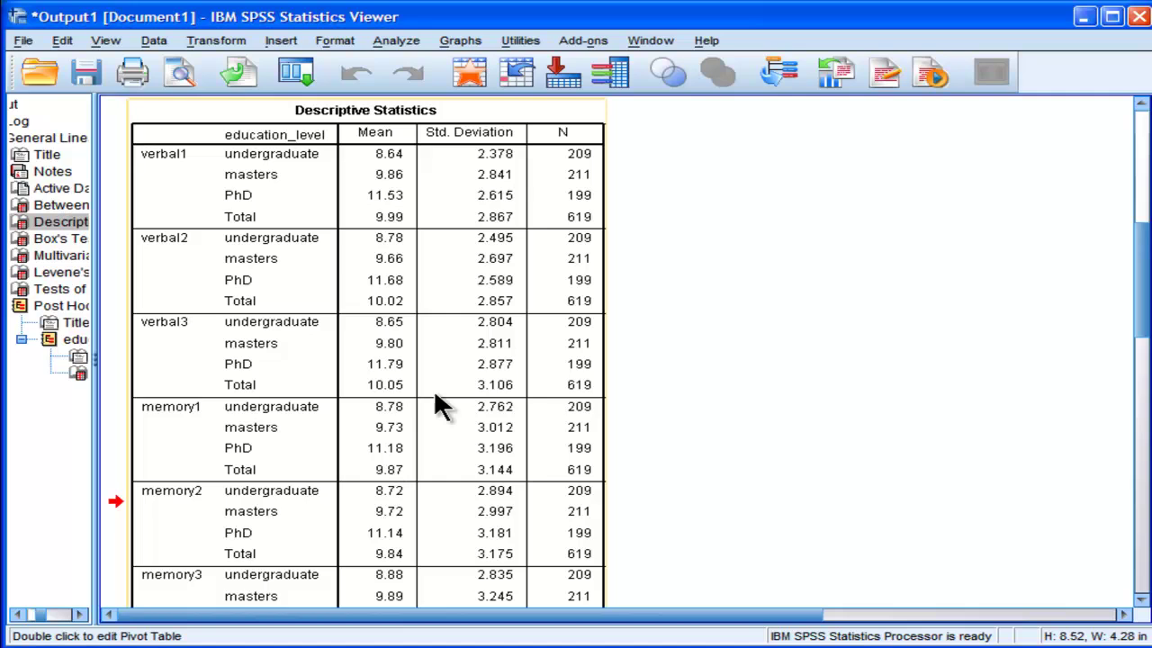
{"action": "left_click", "coordinate": [684, 414]}
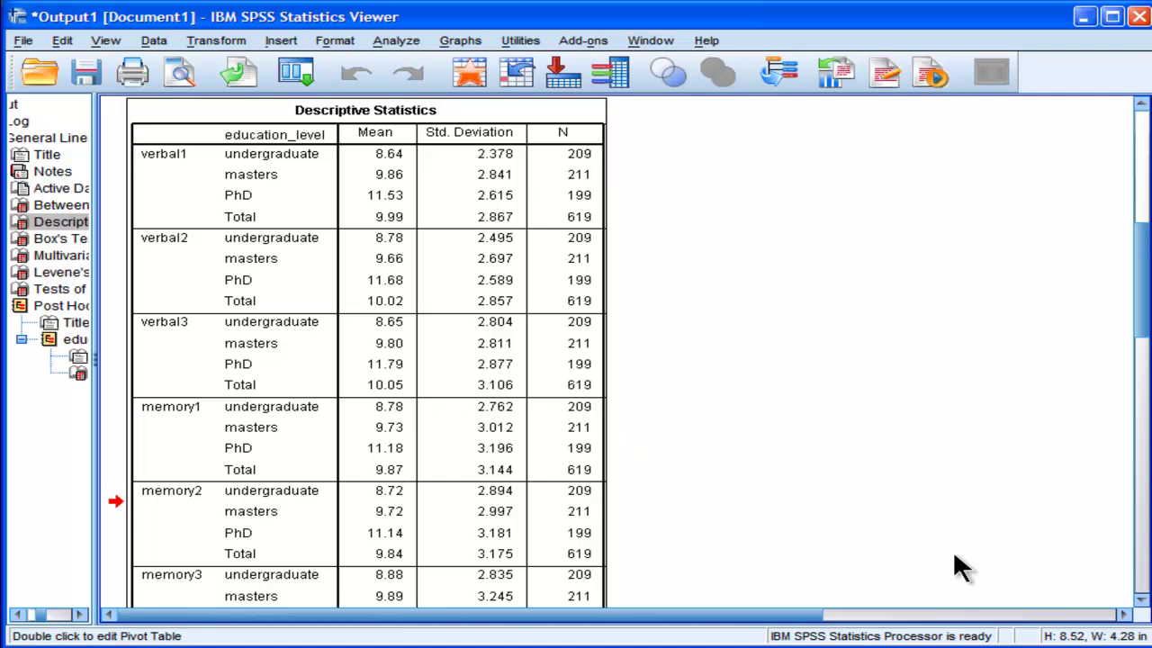
Scroll down to Box's Test table showing Box's M 127.708, F 1.390, Sig. .009.
{"action": "left_click", "coordinate": [1141, 601]}
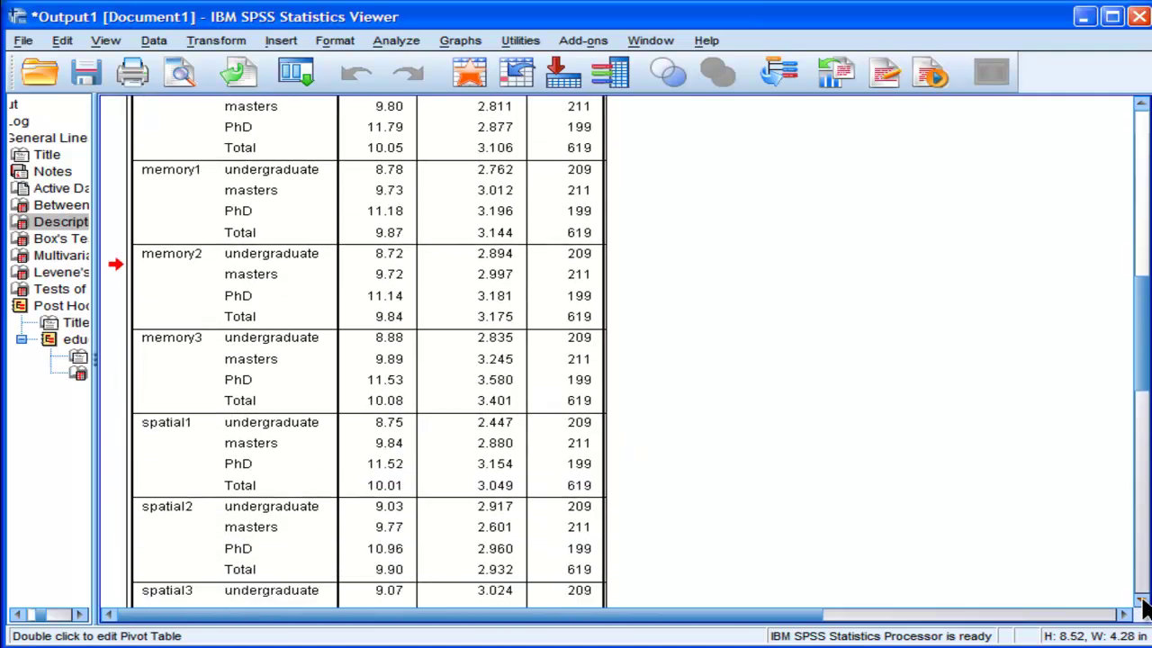
{"action": "left_click", "coordinate": [1141, 602]}
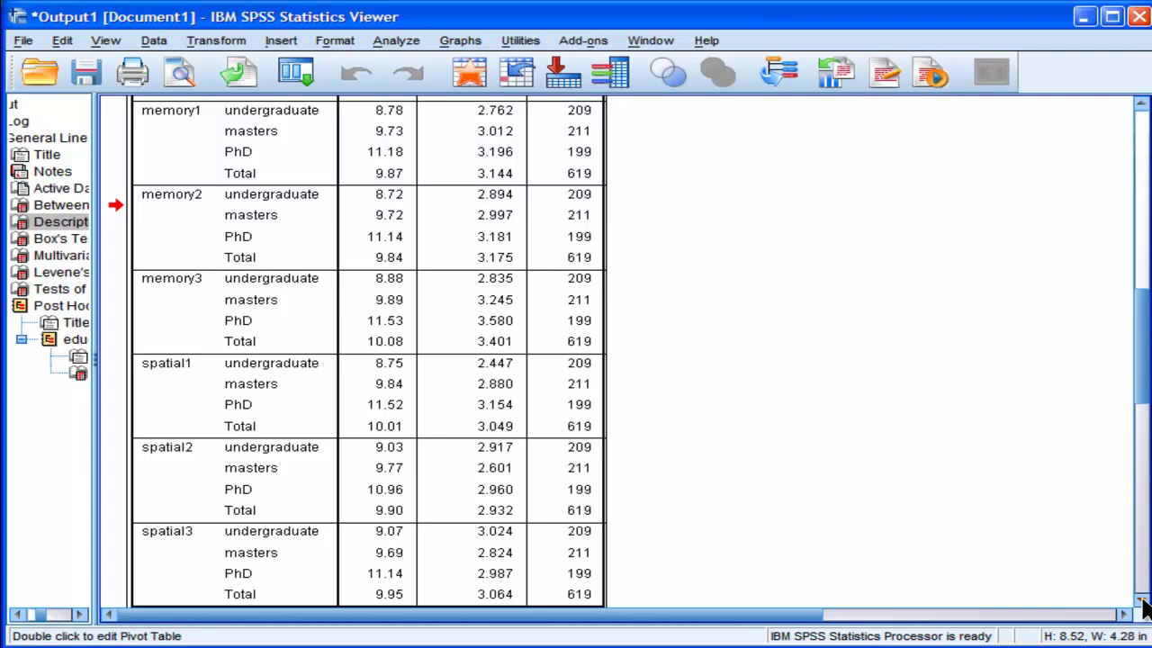
{"action": "left_click", "coordinate": [1141, 601]}
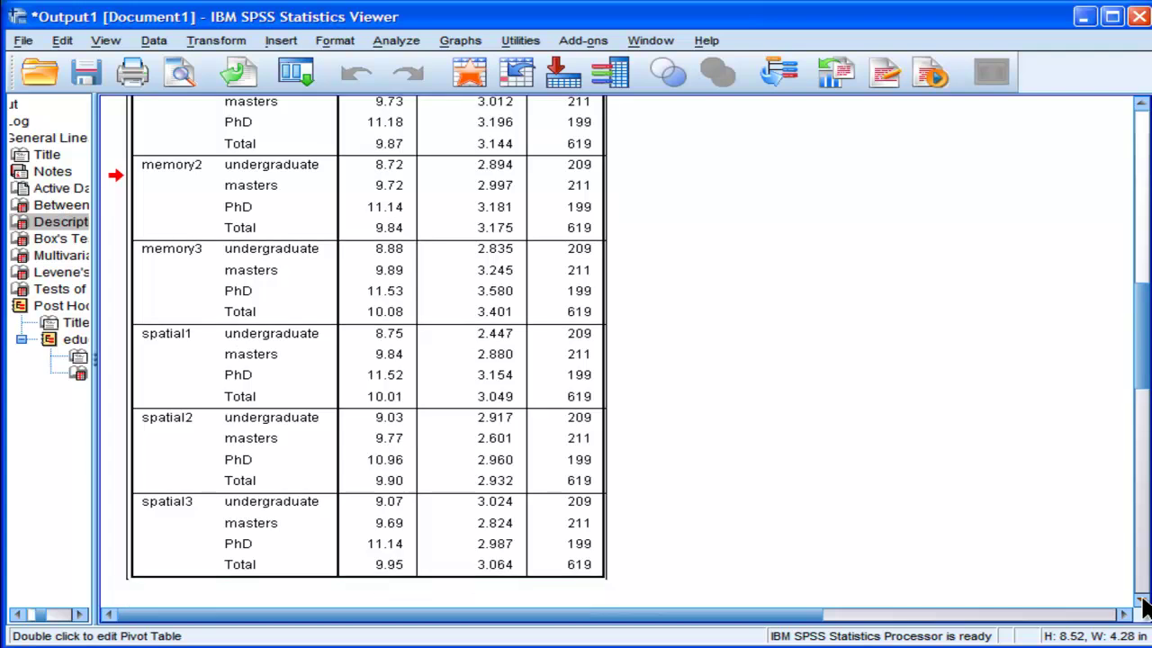
{"action": "left_click", "coordinate": [1141, 601]}
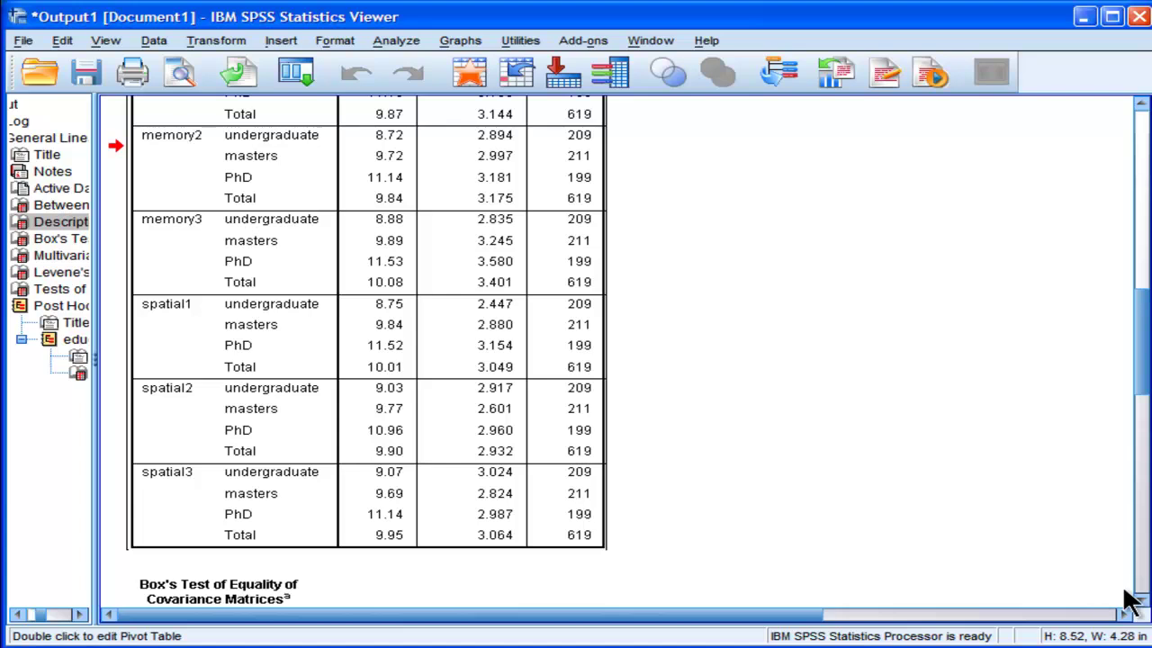
{"action": "left_click", "coordinate": [1141, 601]}
{"action": "left_click", "coordinate": [1141, 601]}
{"action": "left_click", "coordinate": [1141, 602]}
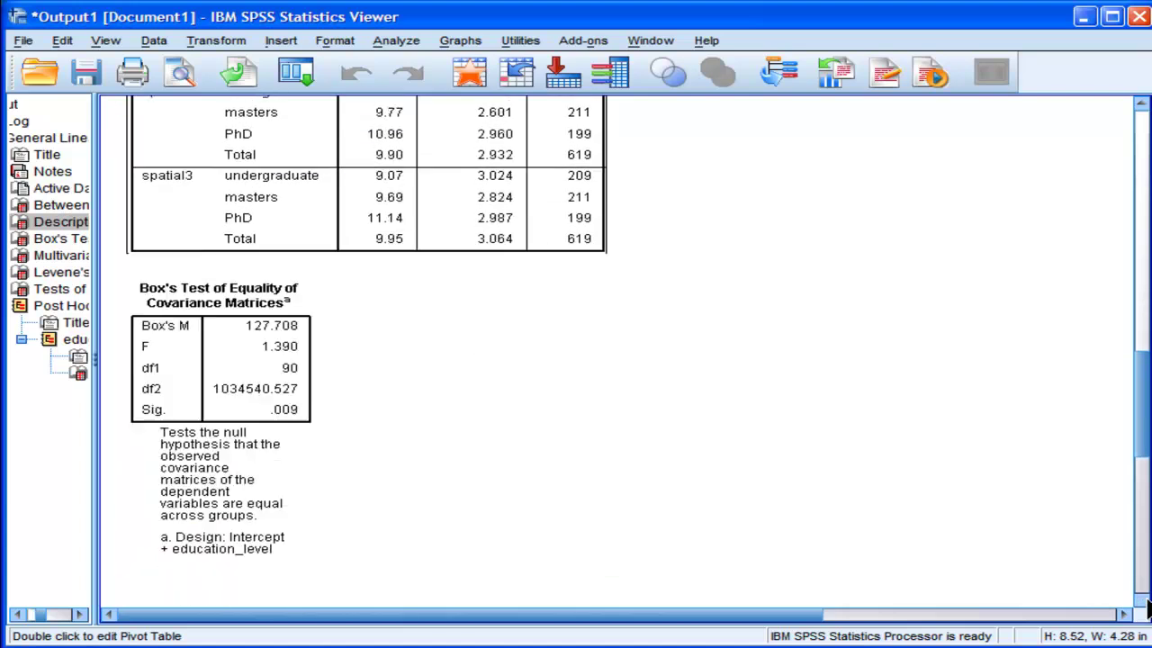
{"action": "left_click", "coordinate": [193, 361]}
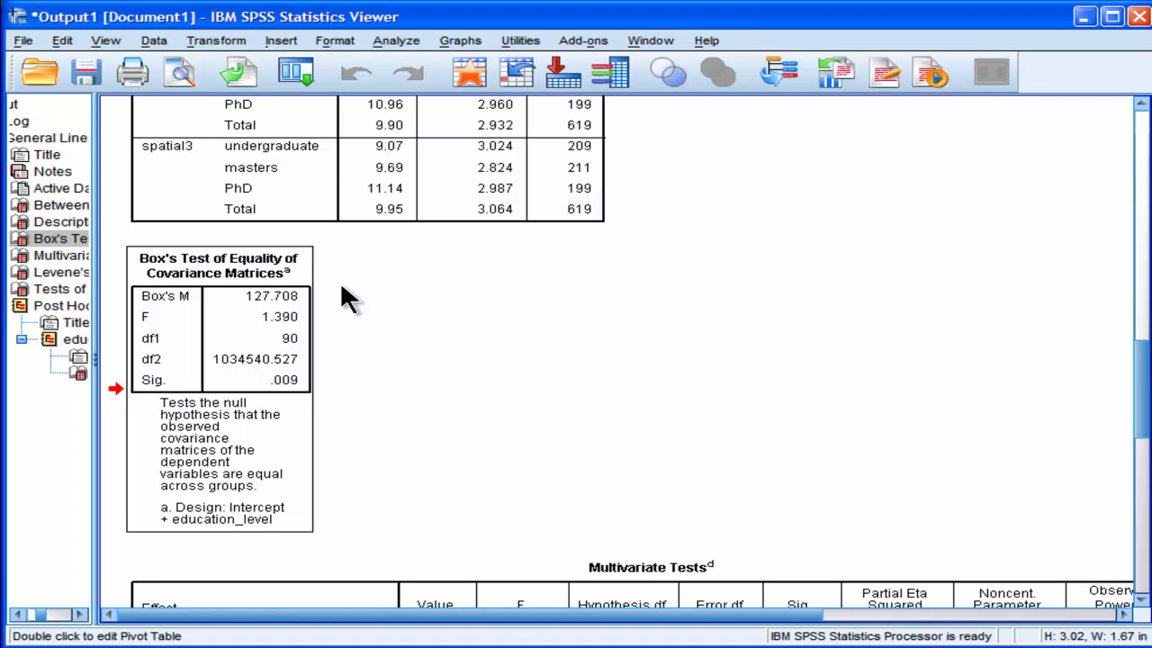
Split the file to compare groups by education_level.
{"action": "double_click", "coordinate": [315, 153]}
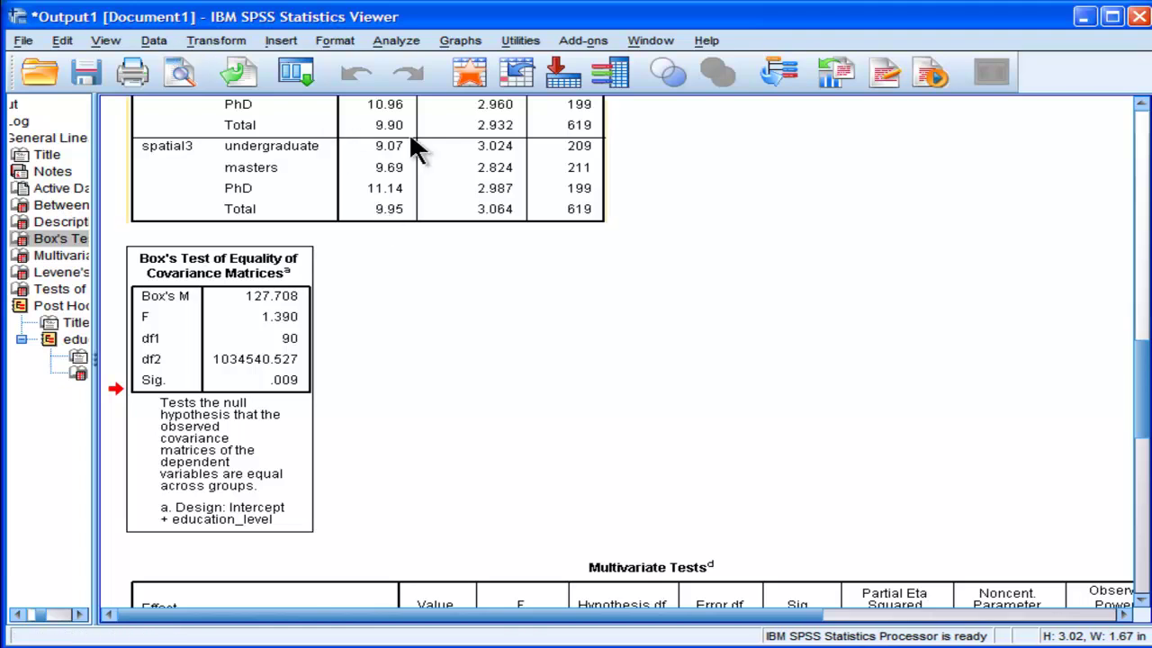
{"action": "left_click", "coordinate": [156, 38]}
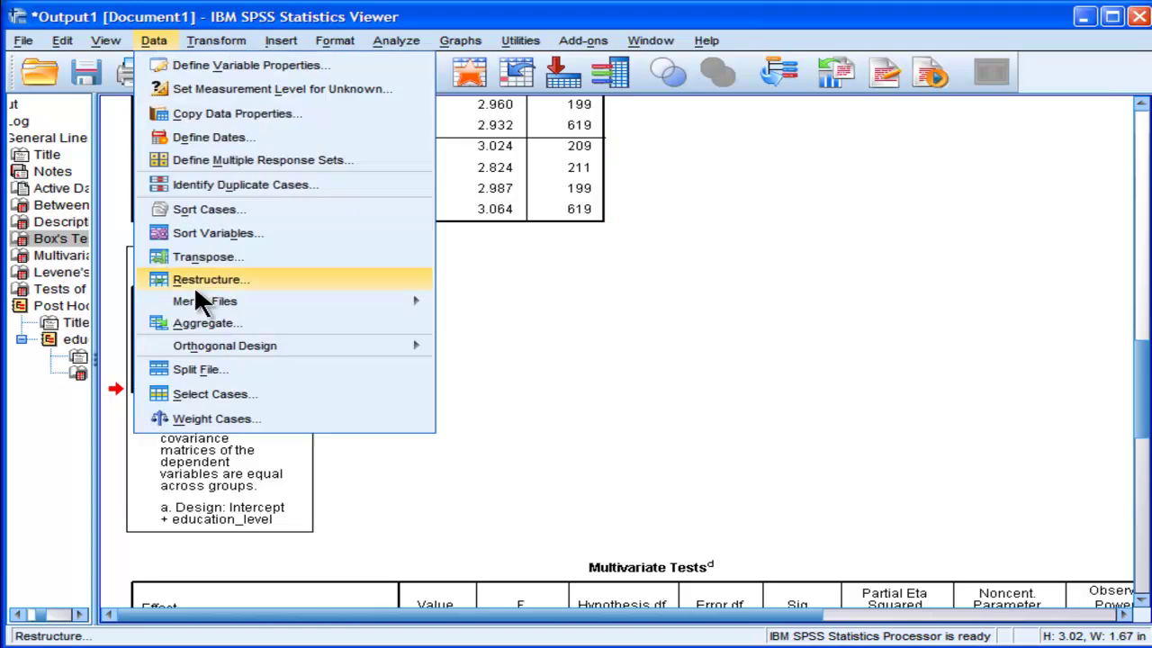
{"action": "left_click", "coordinate": [200, 369]}
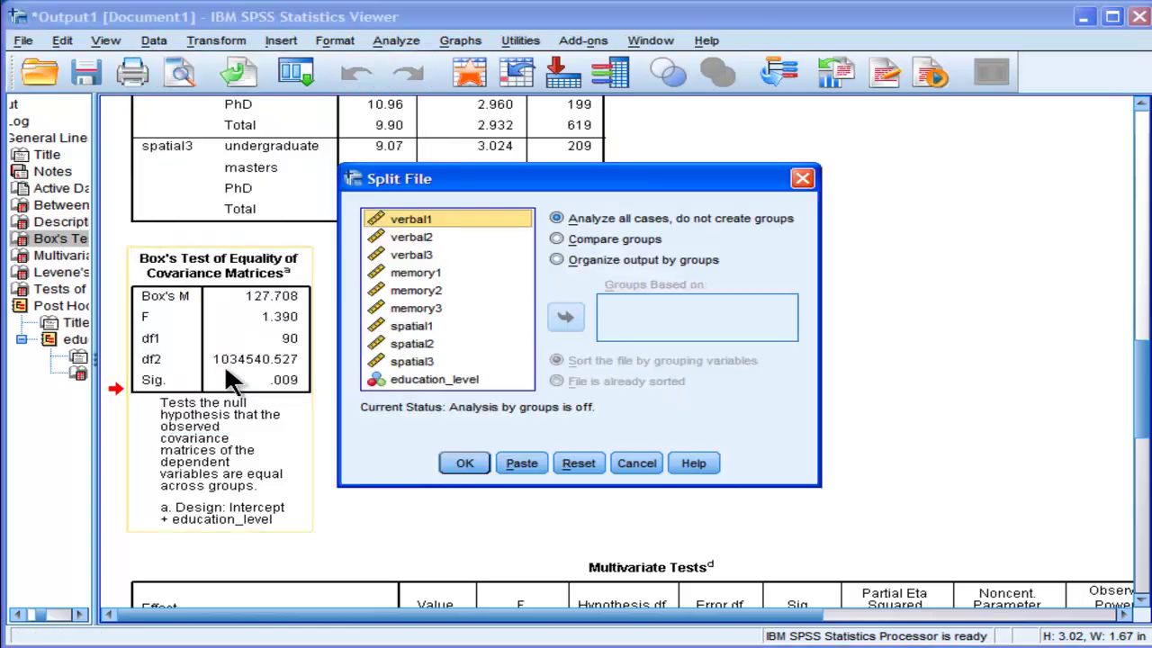
{"action": "left_click", "coordinate": [565, 239]}
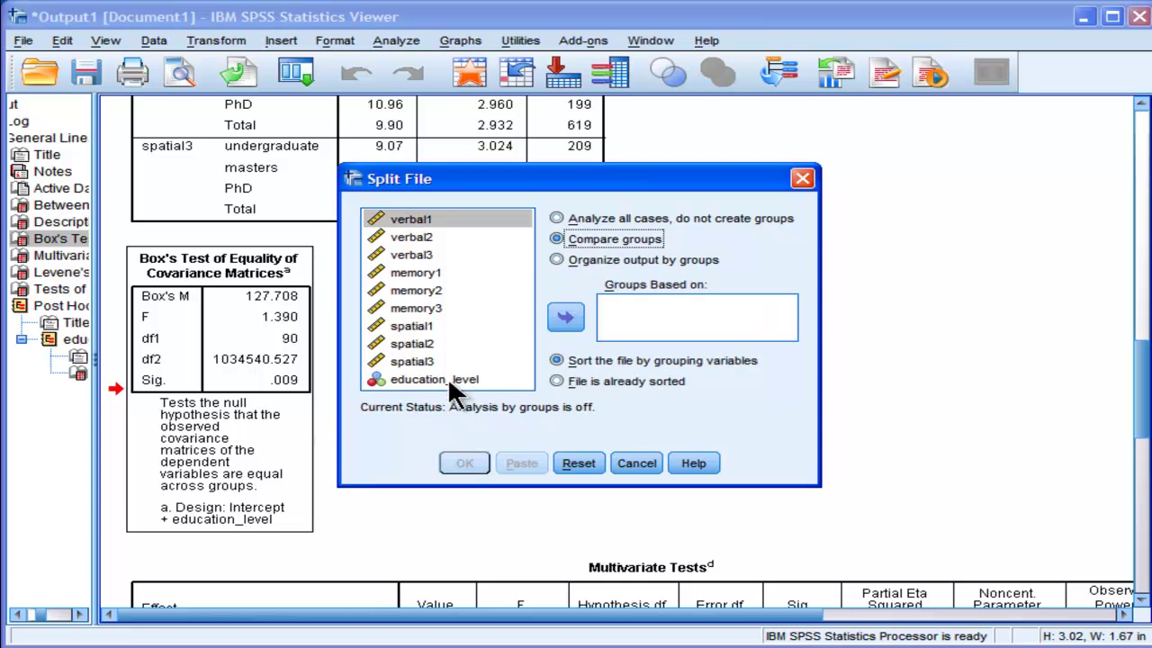
{"action": "left_click", "coordinate": [448, 378]}
{"action": "left_click", "coordinate": [565, 317]}
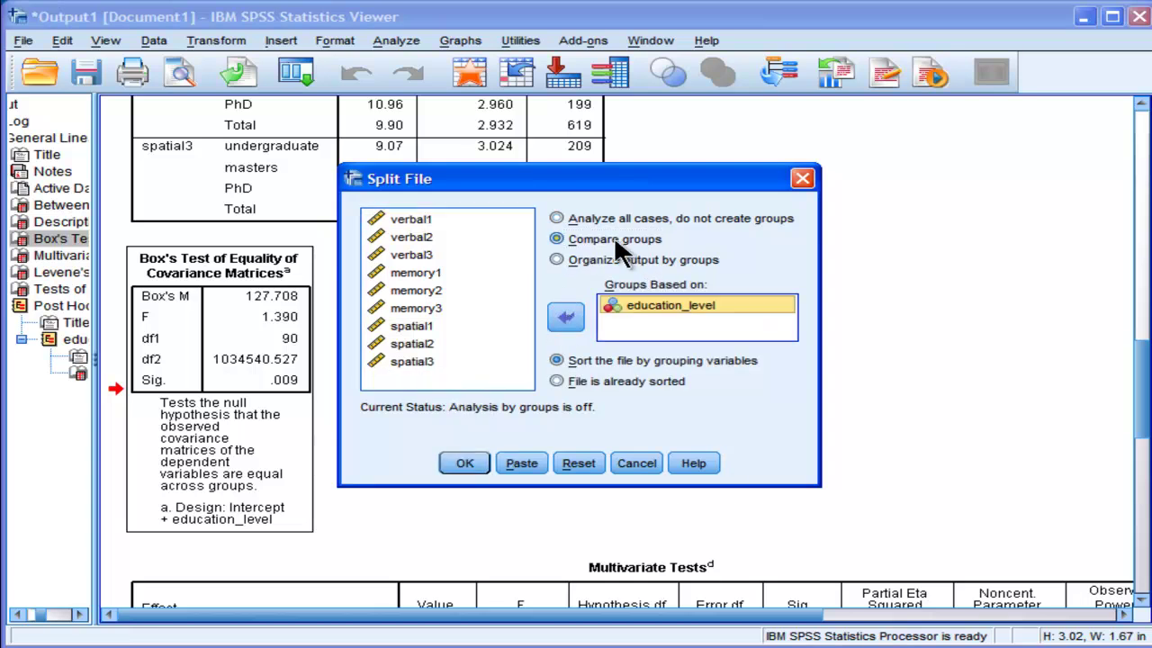
{"action": "left_click", "coordinate": [480, 464]}
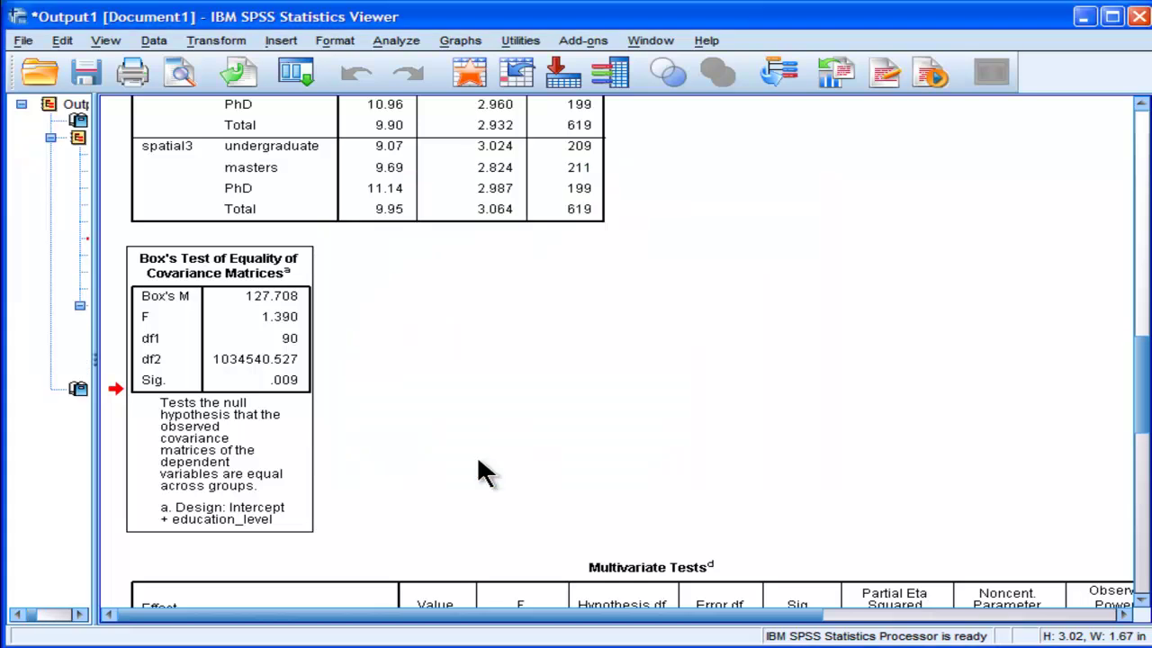
Run a reliability analysis on items verbal1 through spatial3 with inter-item covariances.
{"action": "left_click", "coordinate": [394, 40]}
{"action": "mouse_move", "coordinate": [513, 313]}
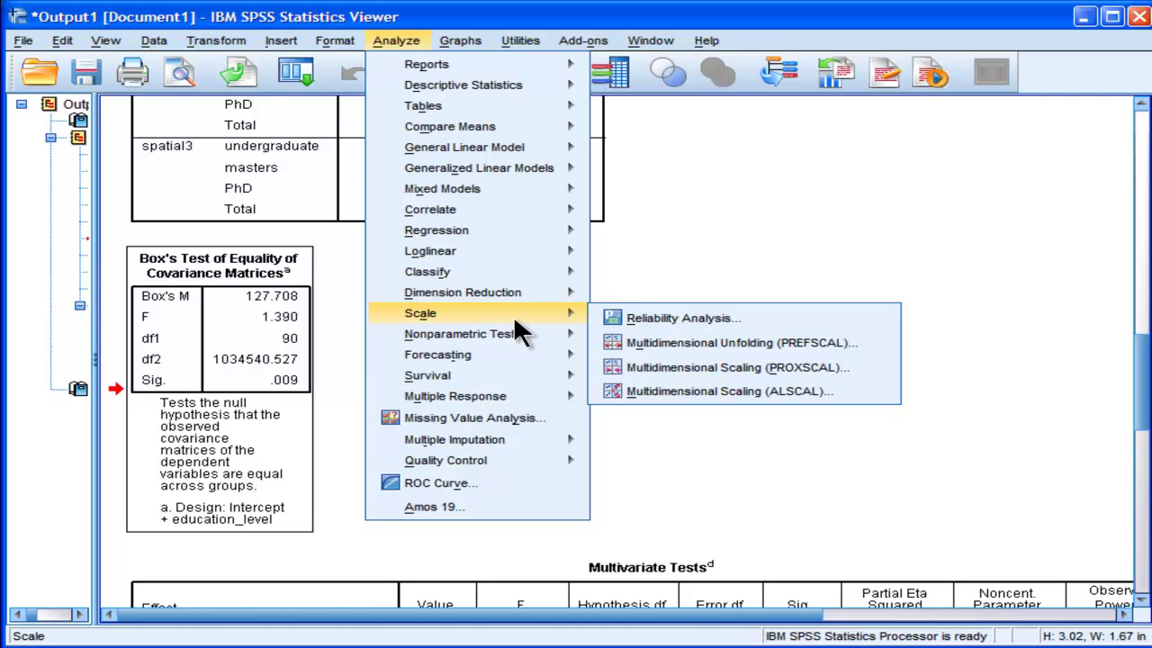
{"action": "left_click", "coordinate": [612, 329]}
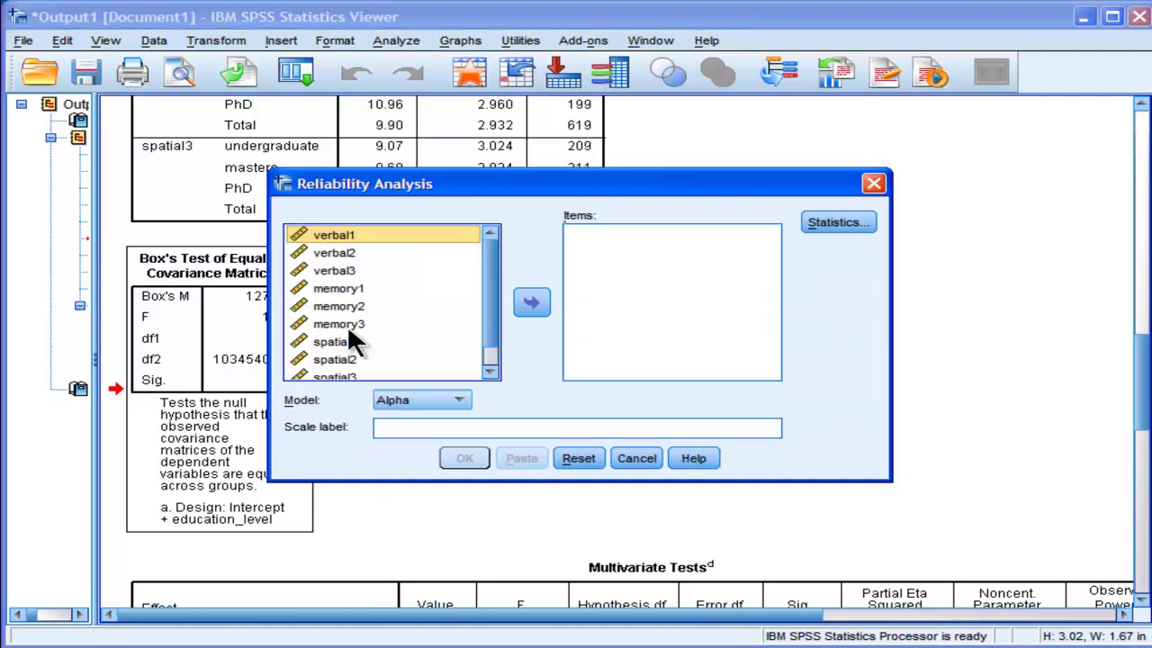
{"action": "scroll", "coordinate": [488, 296], "scroll_direction": "down", "scroll_amount": 1}
{"action": "left_click", "coordinate": [387, 354], "text": "shift"}
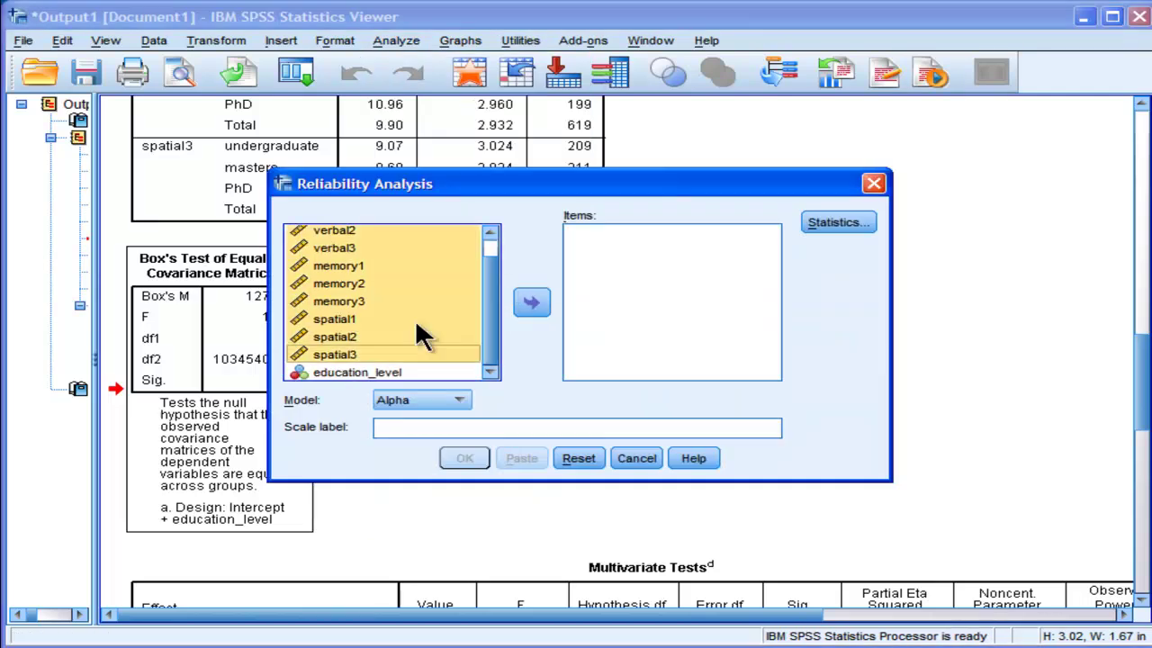
{"action": "left_click", "coordinate": [531, 303]}
{"action": "left_click", "coordinate": [837, 222]}
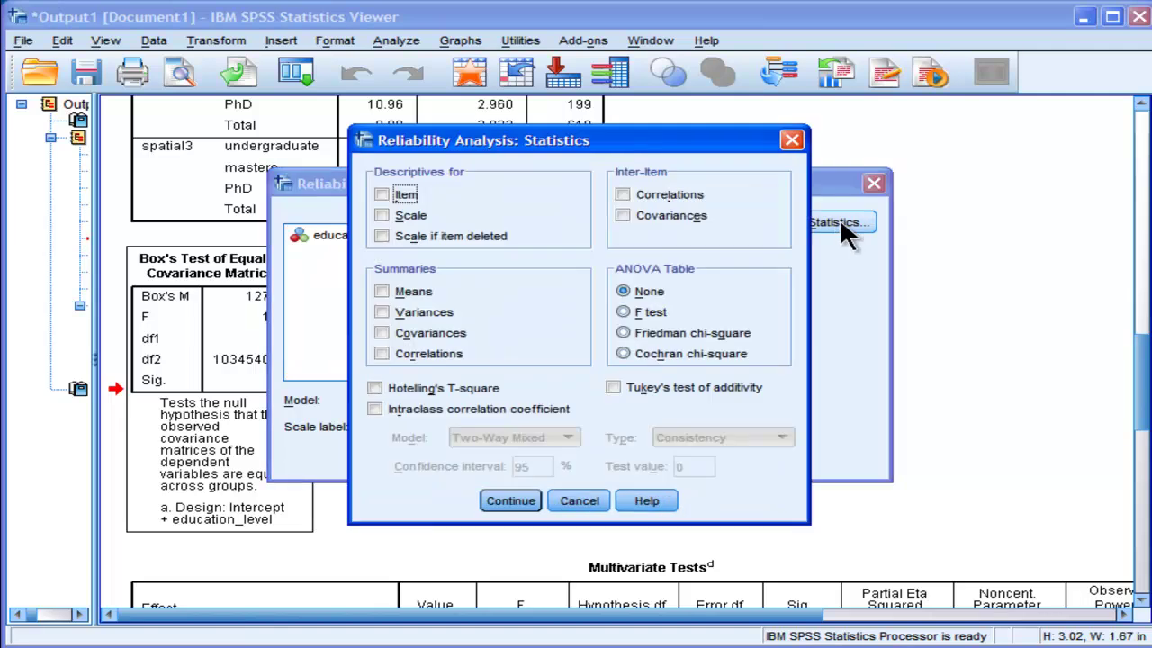
{"action": "left_click", "coordinate": [667, 214]}
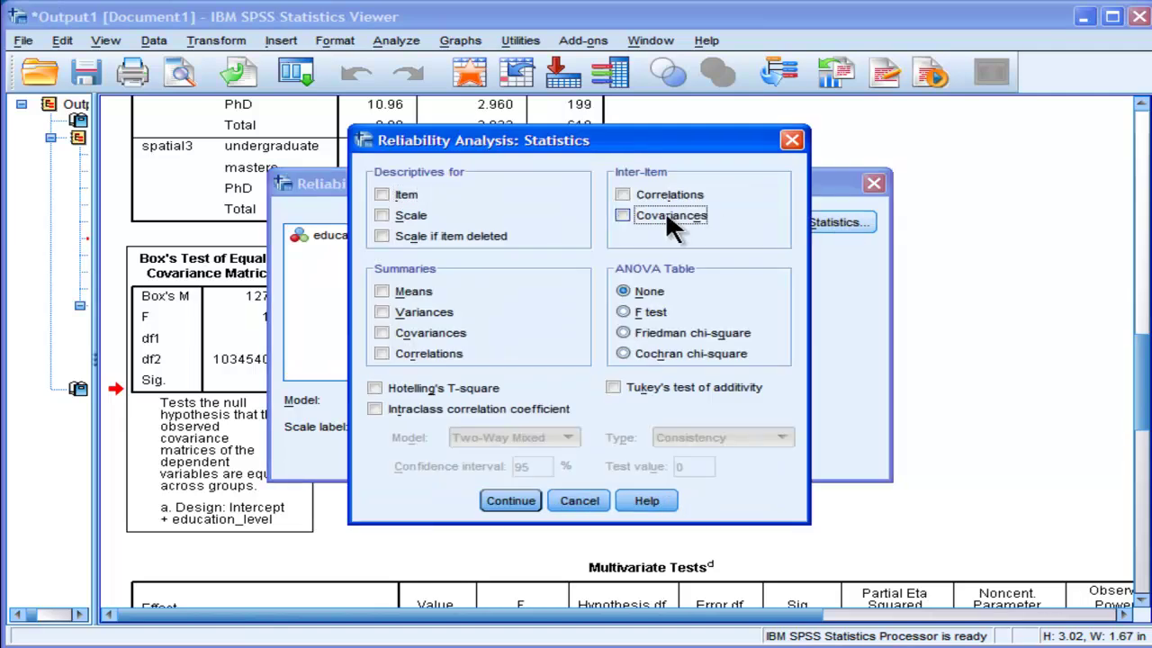
{"action": "left_click", "coordinate": [510, 501]}
{"action": "left_click", "coordinate": [450, 454]}
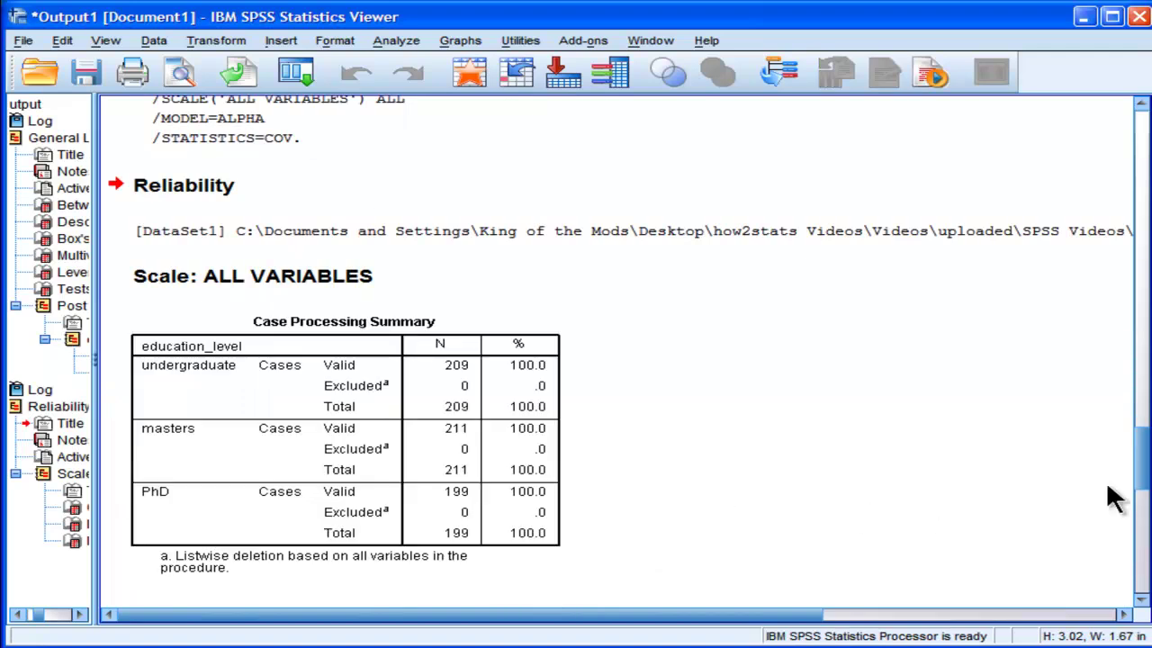
Scroll down to the Inter-Item Covariance Matrix for each education level.
{"action": "left_click_drag", "start_coordinate": [1139, 471], "coordinate": [1142, 551]}
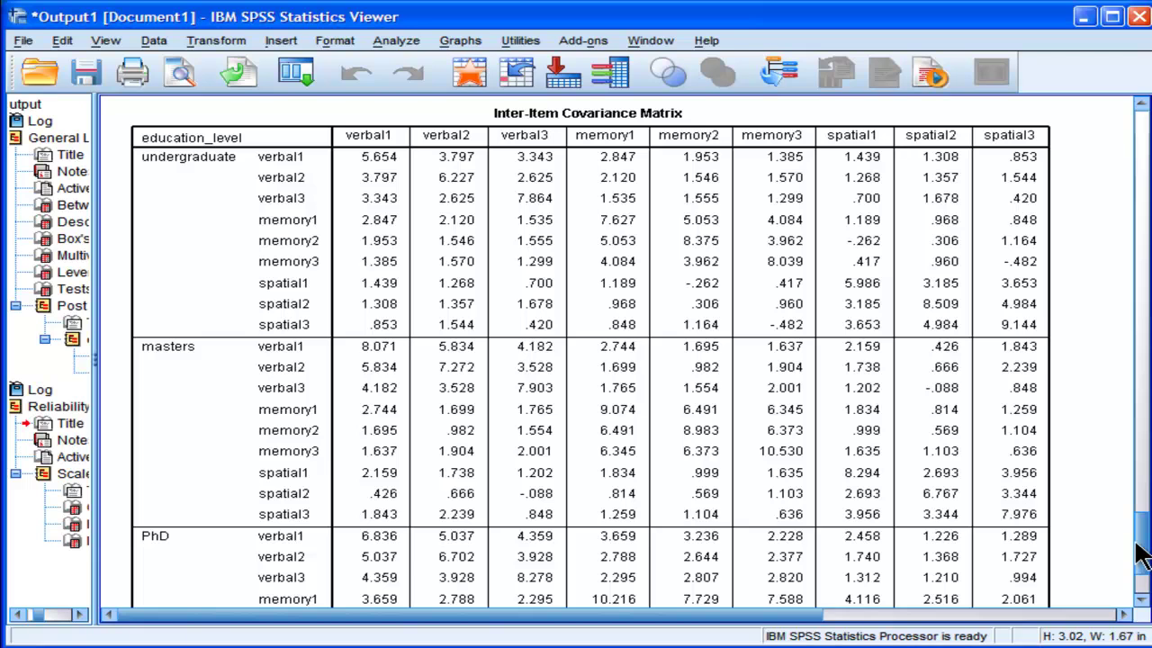
Compare the per-group covariance matrices, then scroll up to Multivariate Tests (Wilks' Lambda .702).
{"action": "mouse_move", "coordinate": [1141, 556]}
{"action": "left_mouse_down"}
{"action": "mouse_move", "coordinate": [1140, 538]}
{"action": "mouse_move", "coordinate": [1141, 558]}
{"action": "left_mouse_up"}
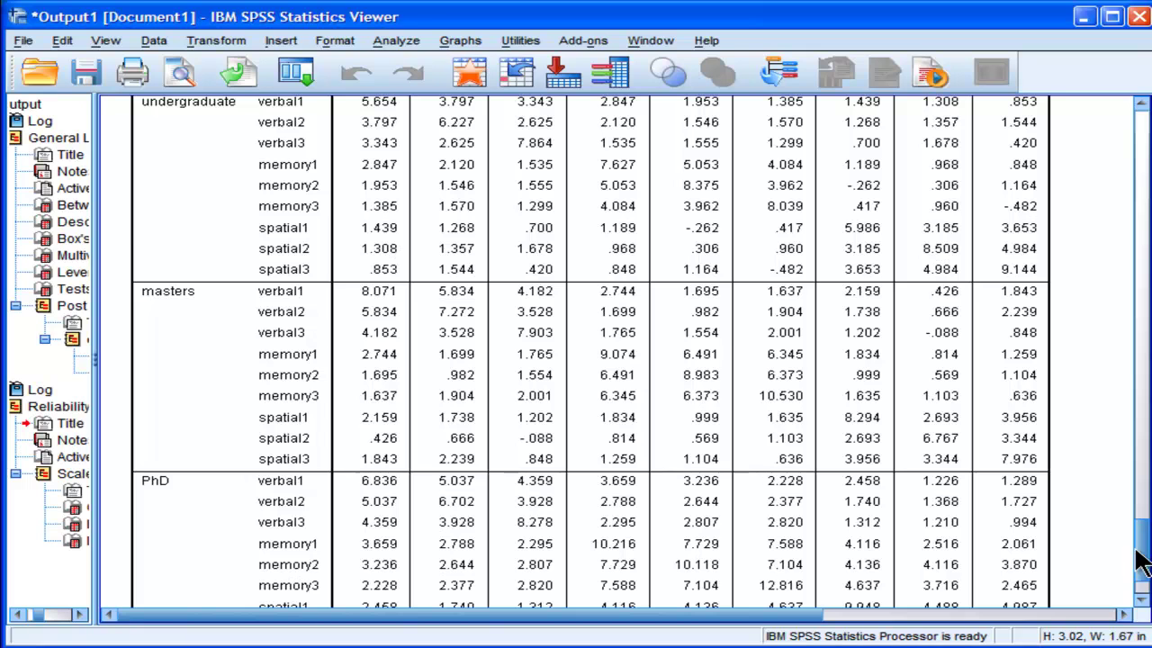
{"action": "left_click_drag", "start_coordinate": [1141, 558], "coordinate": [1139, 535]}
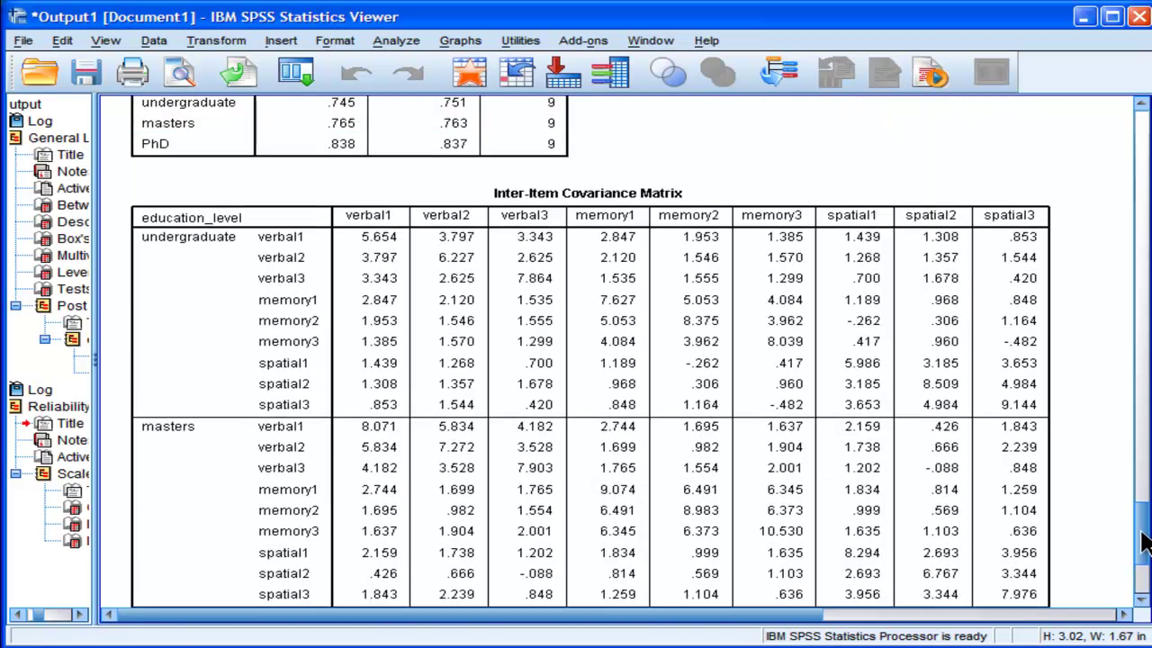
{"action": "left_click", "coordinate": [707, 491]}
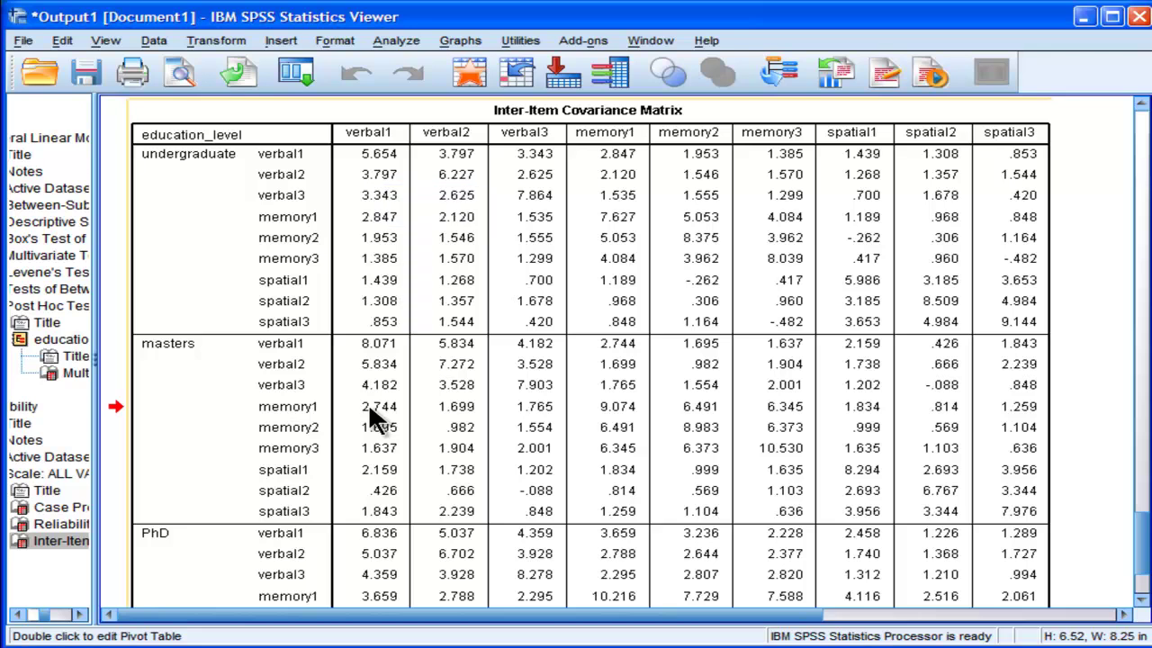
{"action": "left_click_drag", "start_coordinate": [1139, 555], "coordinate": [1146, 216]}
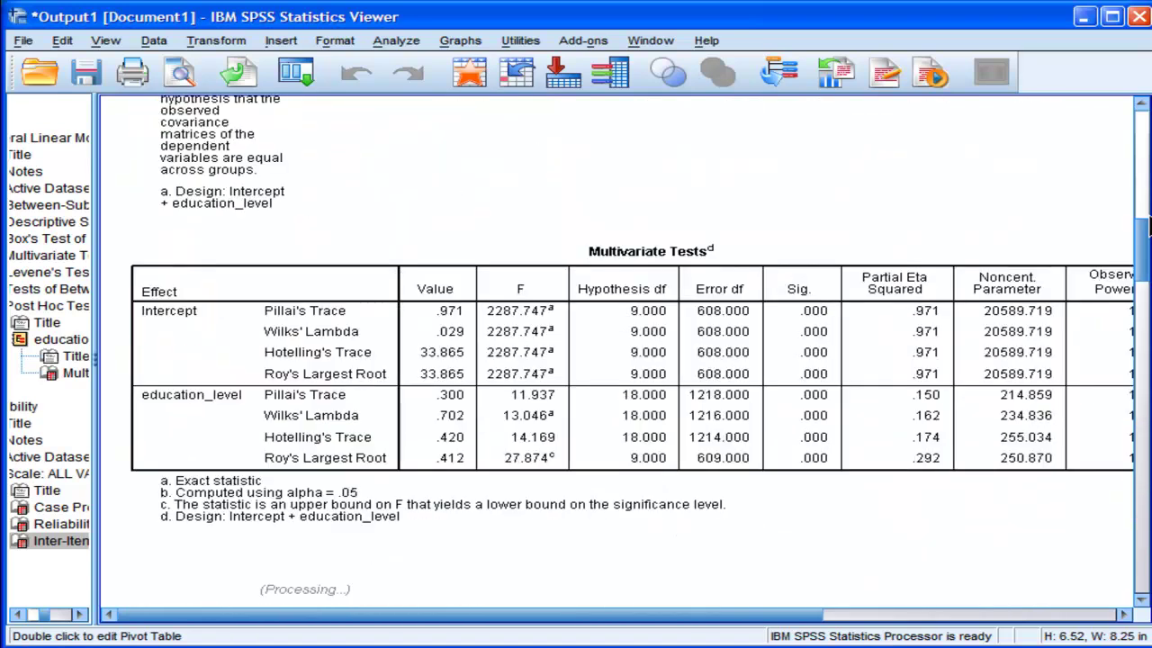